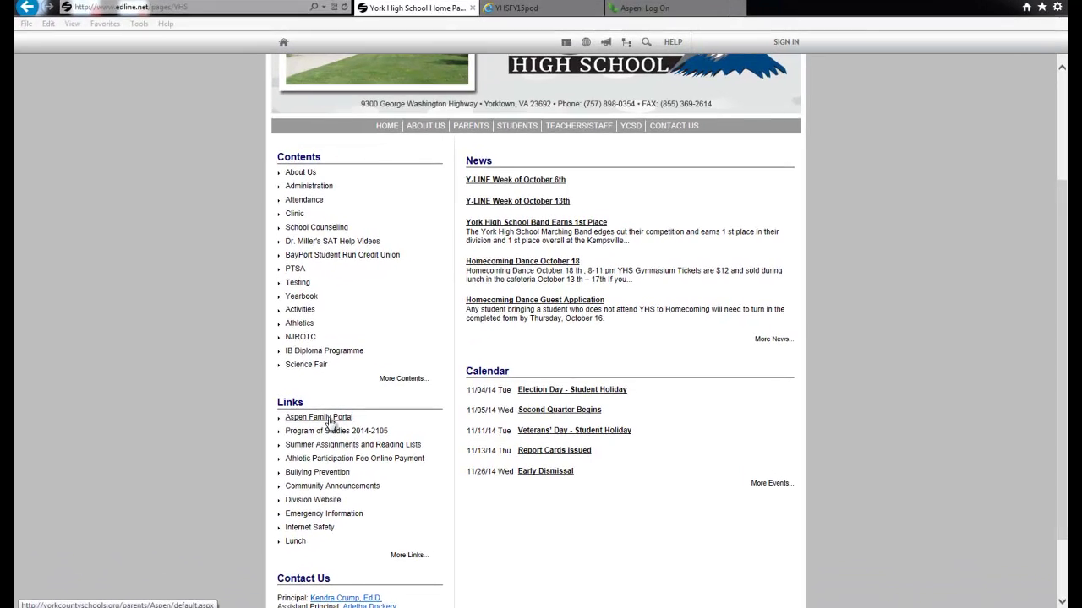
# Go from the Aspen Family Portal page via the YHSFY15pod app page to the Aspen log-on page
pyautogui.click(328, 420)
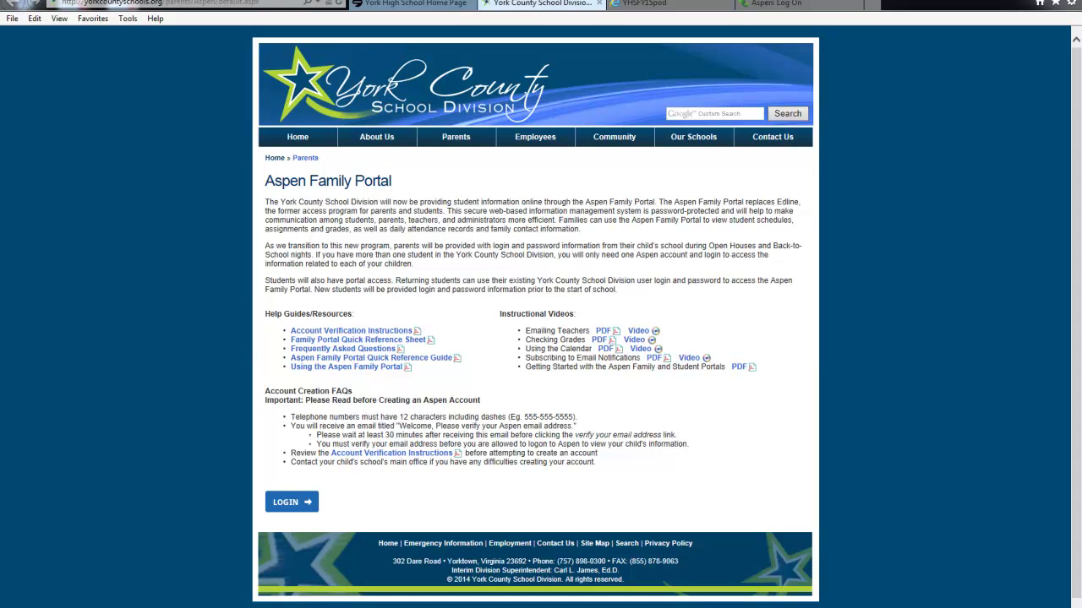
pyautogui.click(647, 5)
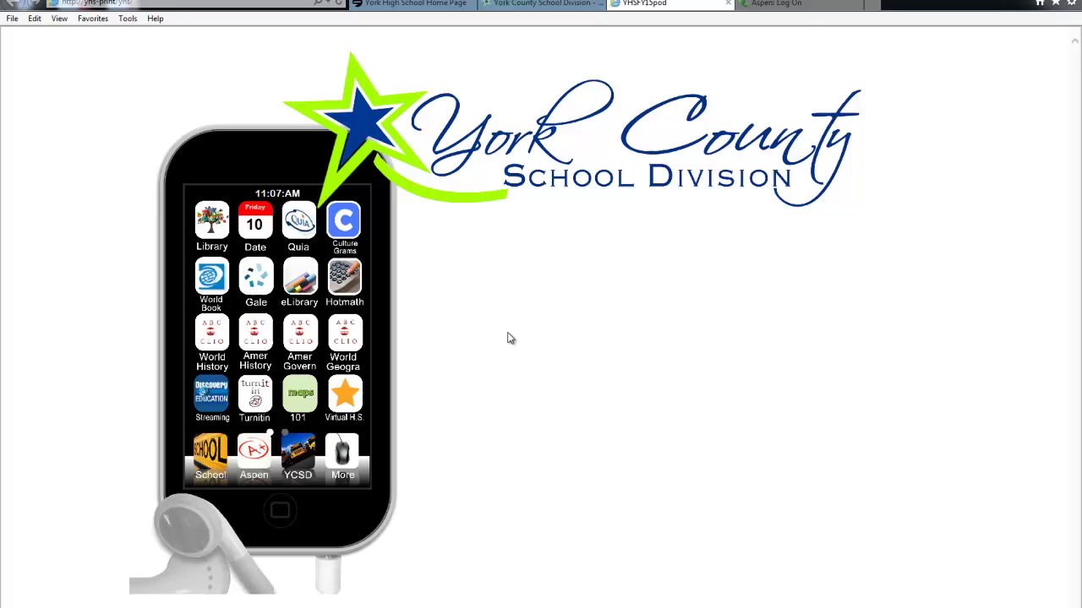
pyautogui.click(256, 463)
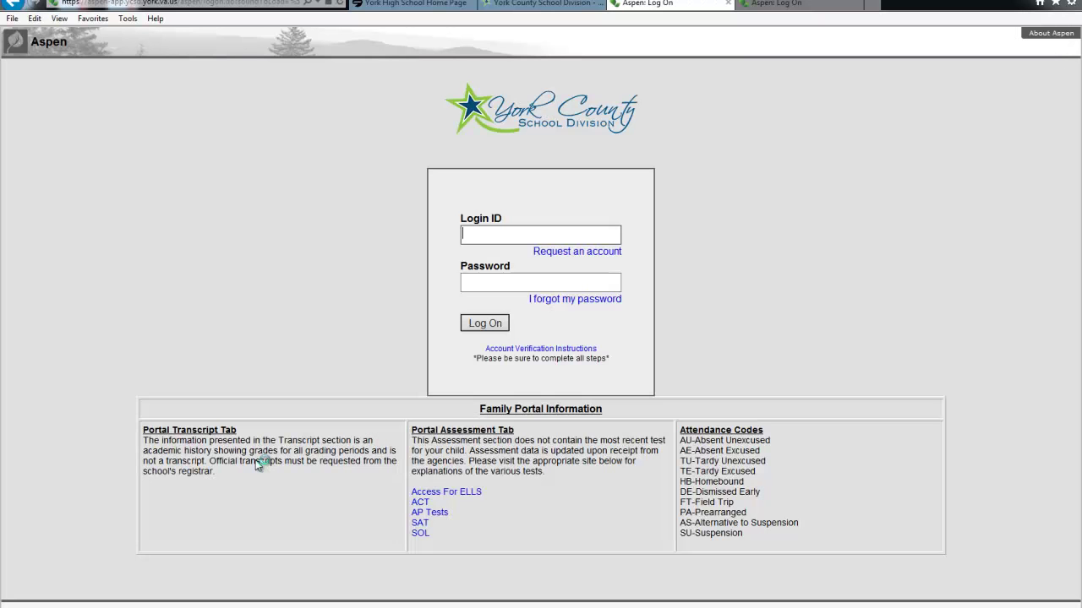
# Switch to the aspen-train 'Aspen: Log On' tab with the login credentials filled in
pyautogui.click(768, 5)
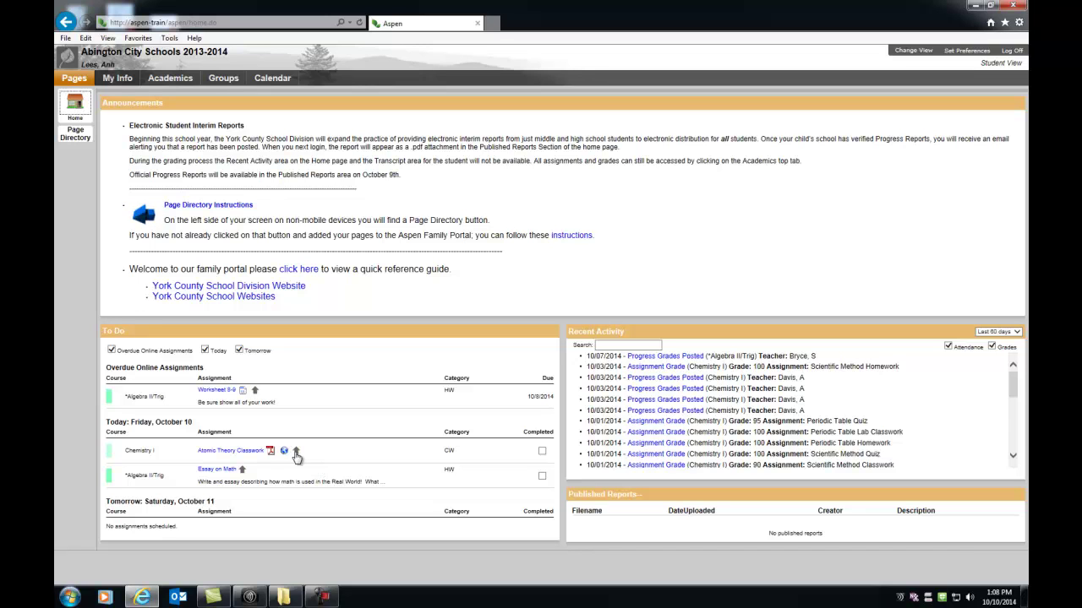
# Start a submission upload for Atomic Theory Classwork, then cancel it without submitting
pyautogui.click(296, 452)
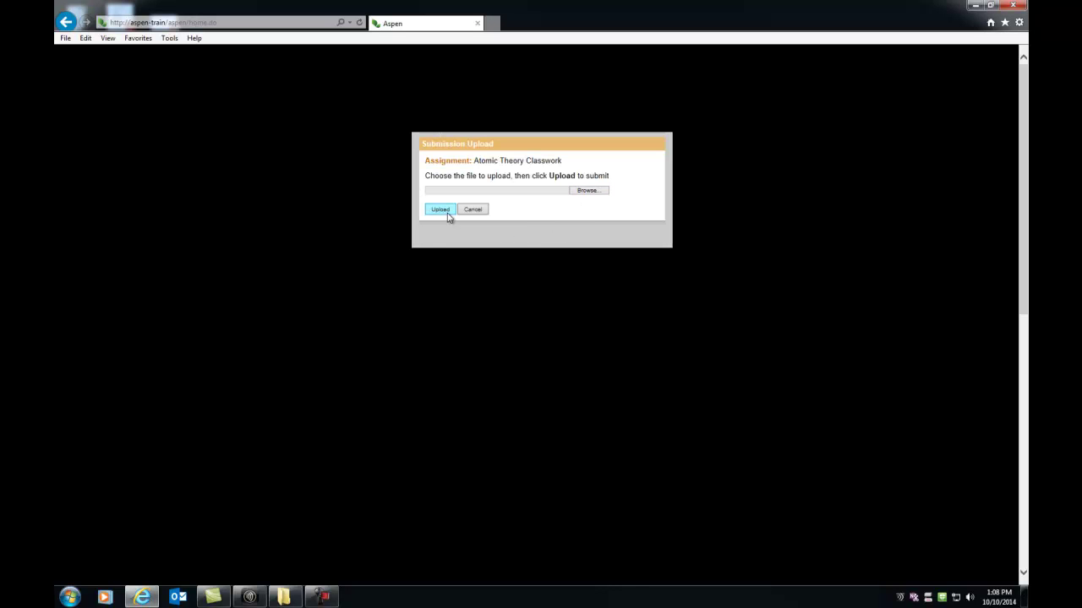
pyautogui.click(473, 210)
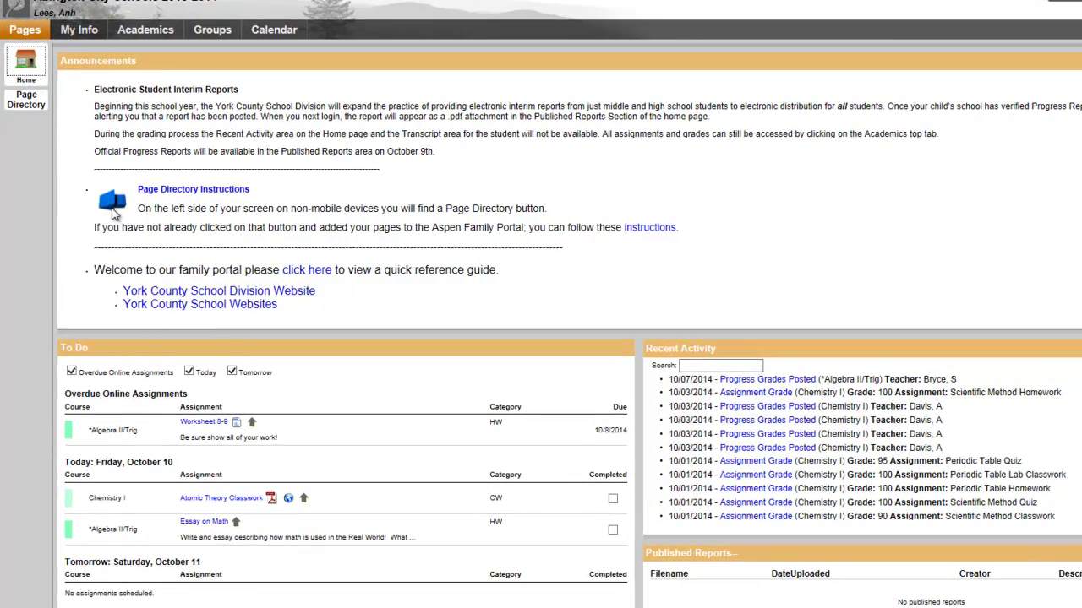
# In Page Directory, add AP EuroHistory through IntroHealth&MedSrv, all eight class pages, to quick access
pyautogui.click(26, 102)
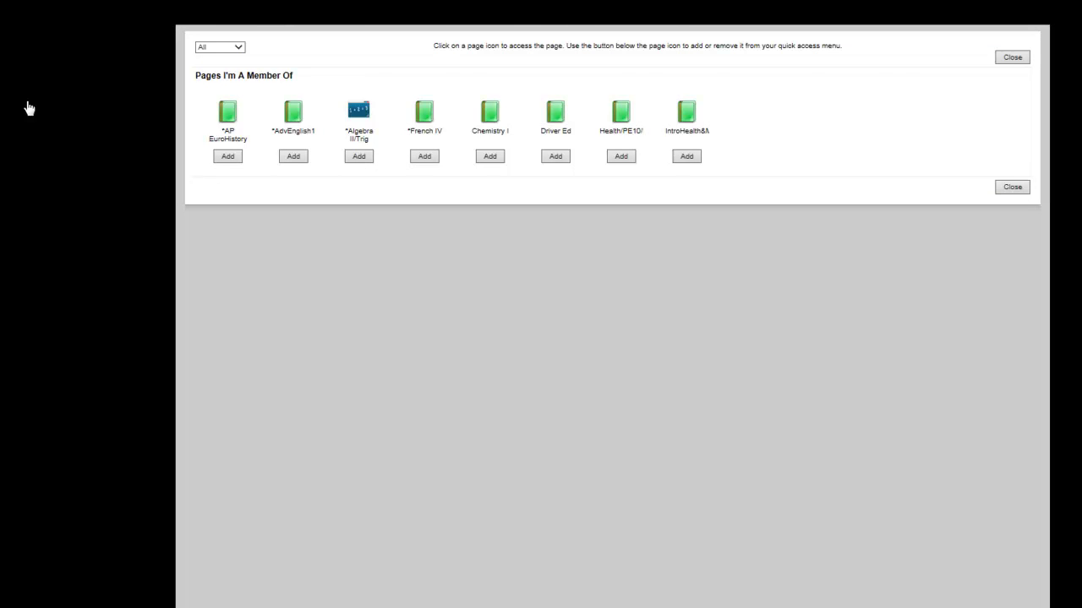
pyautogui.click(223, 161)
pyautogui.click(295, 162)
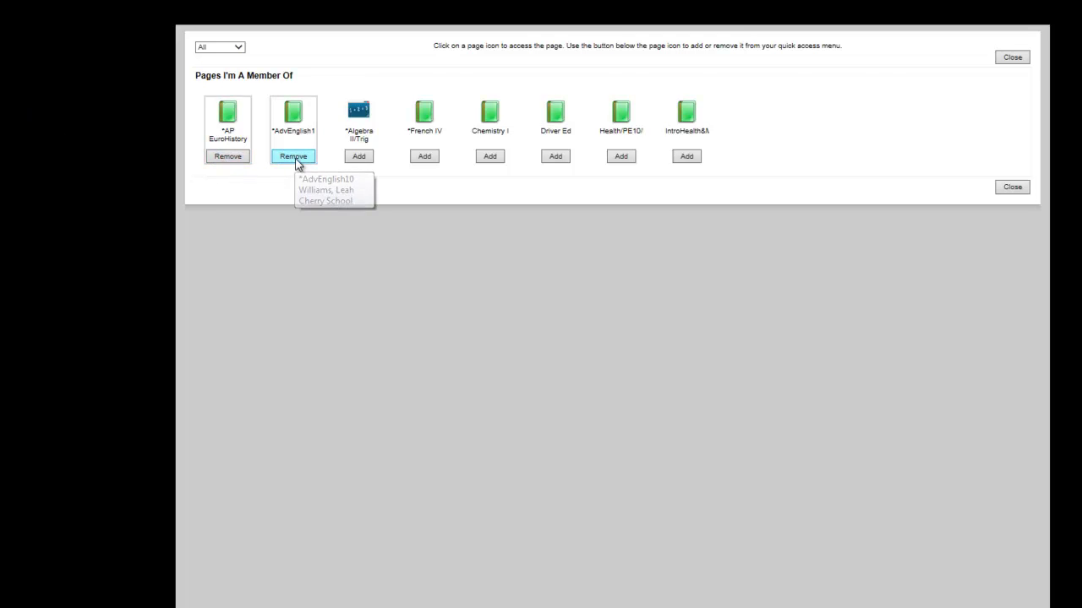
pyautogui.click(365, 161)
pyautogui.click(424, 160)
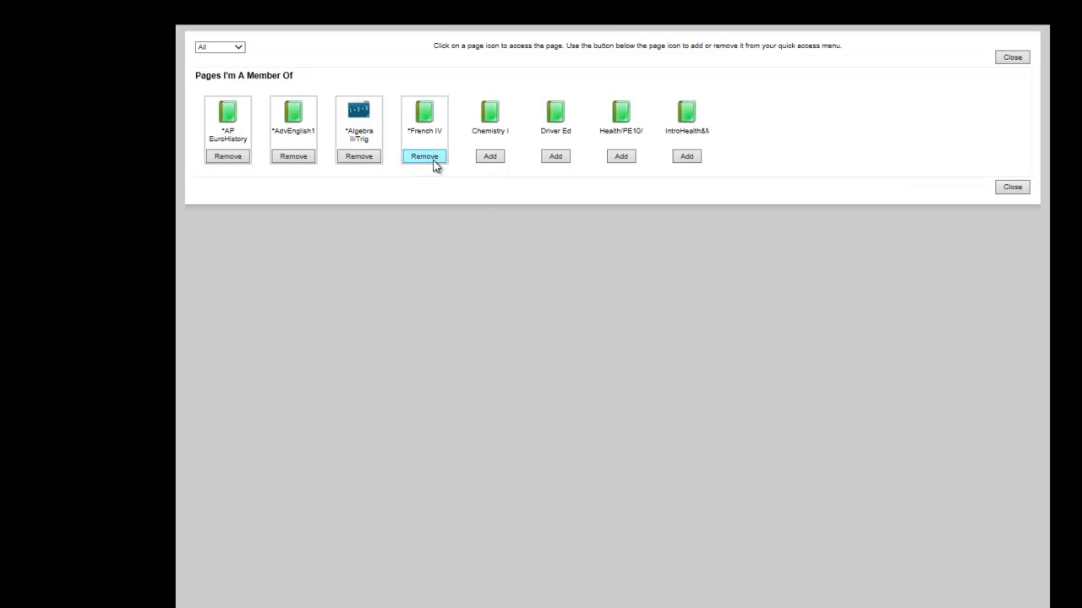
pyautogui.click(492, 159)
pyautogui.click(548, 160)
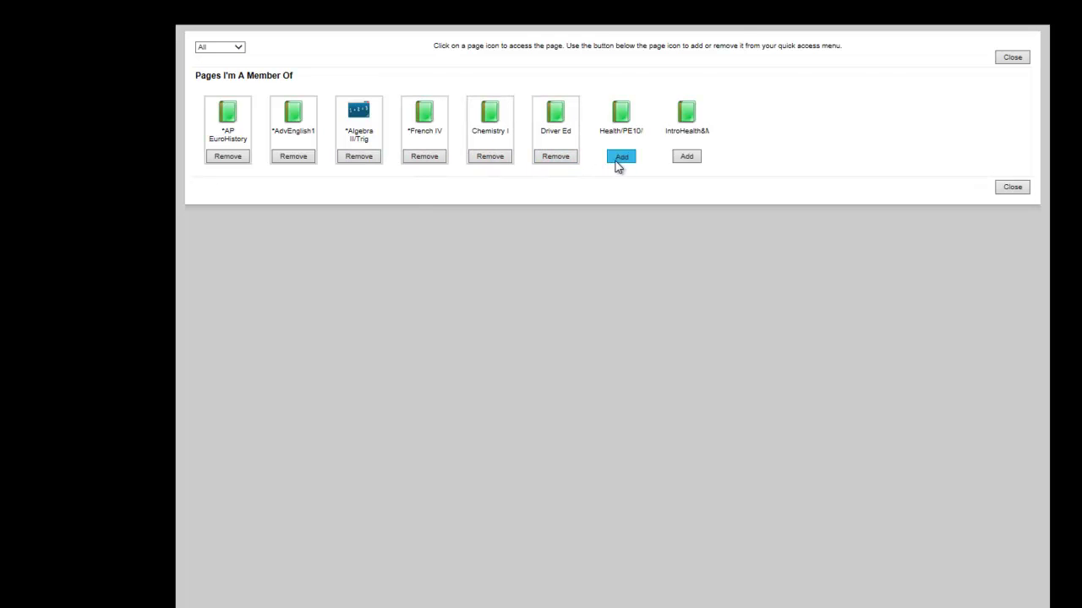
pyautogui.click(619, 162)
pyautogui.click(685, 161)
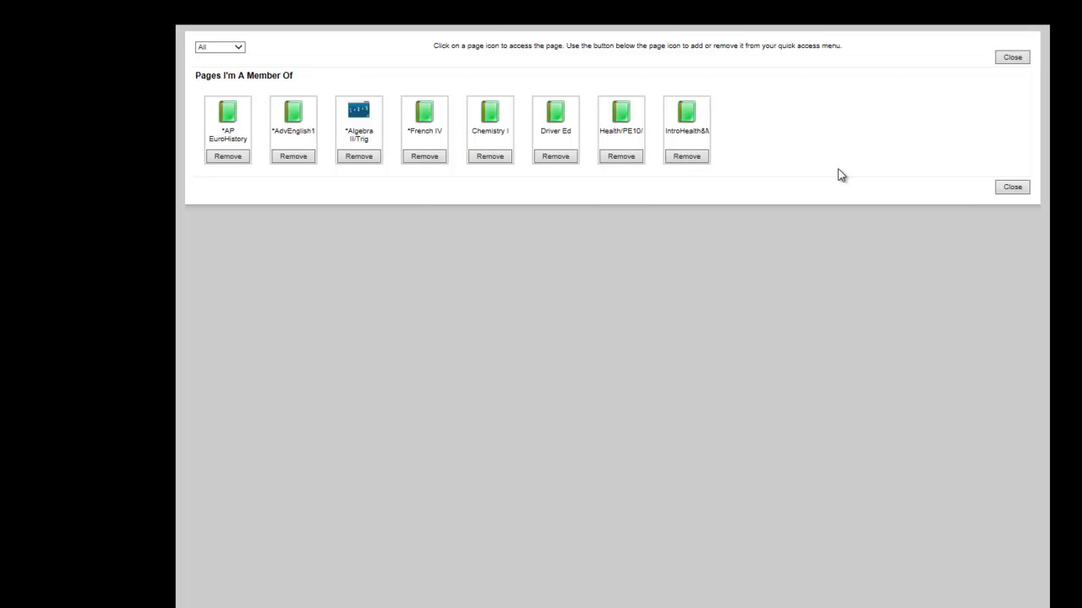
pyautogui.click(1012, 187)
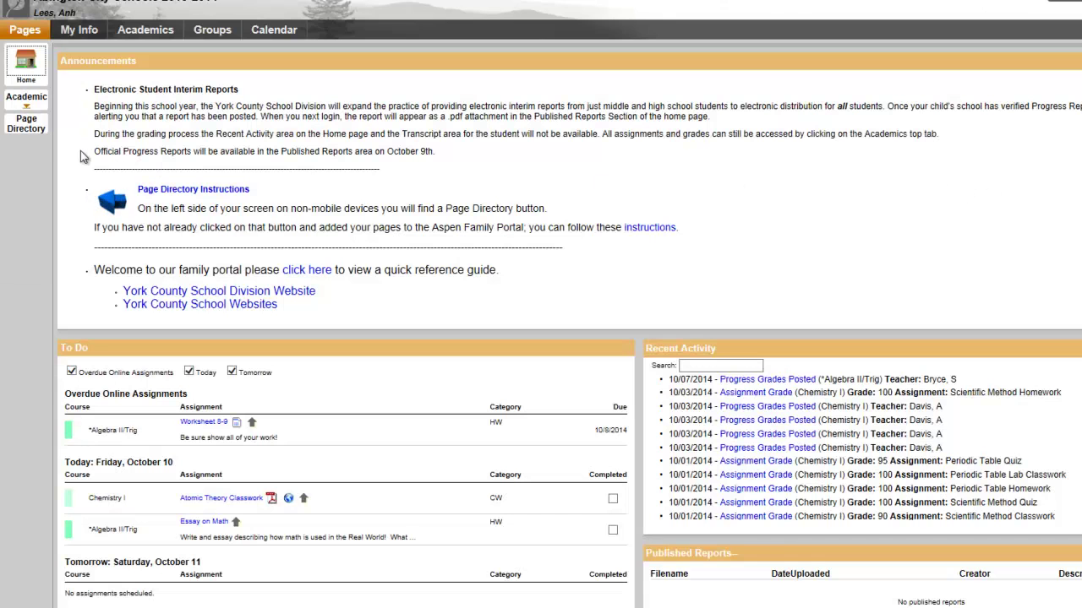
# Open the AP EuroHistory class page, then the Chemistry I class page
pyautogui.click(30, 110)
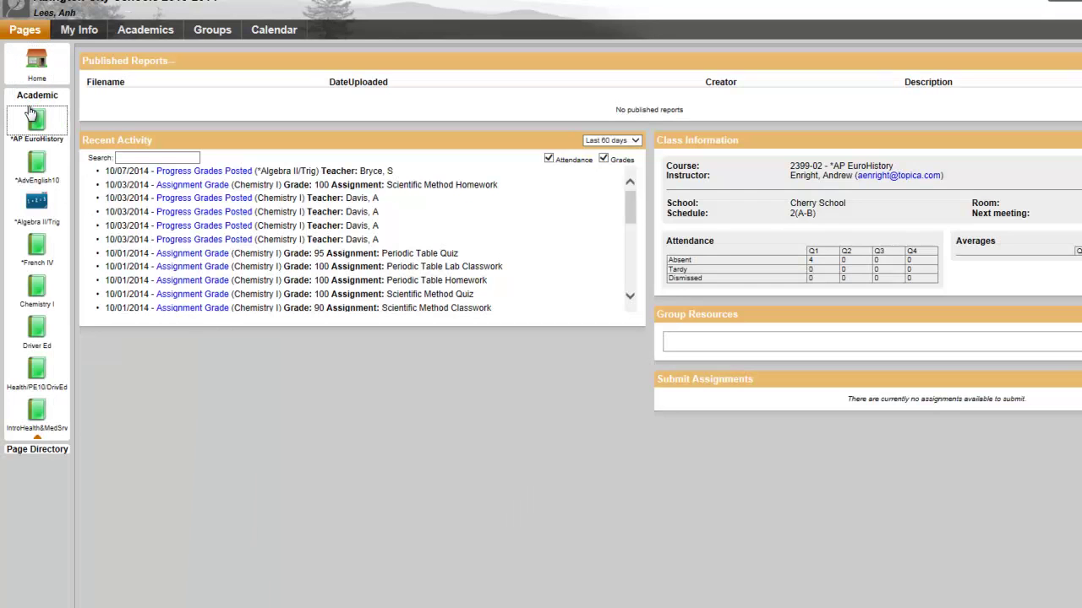
pyautogui.click(36, 290)
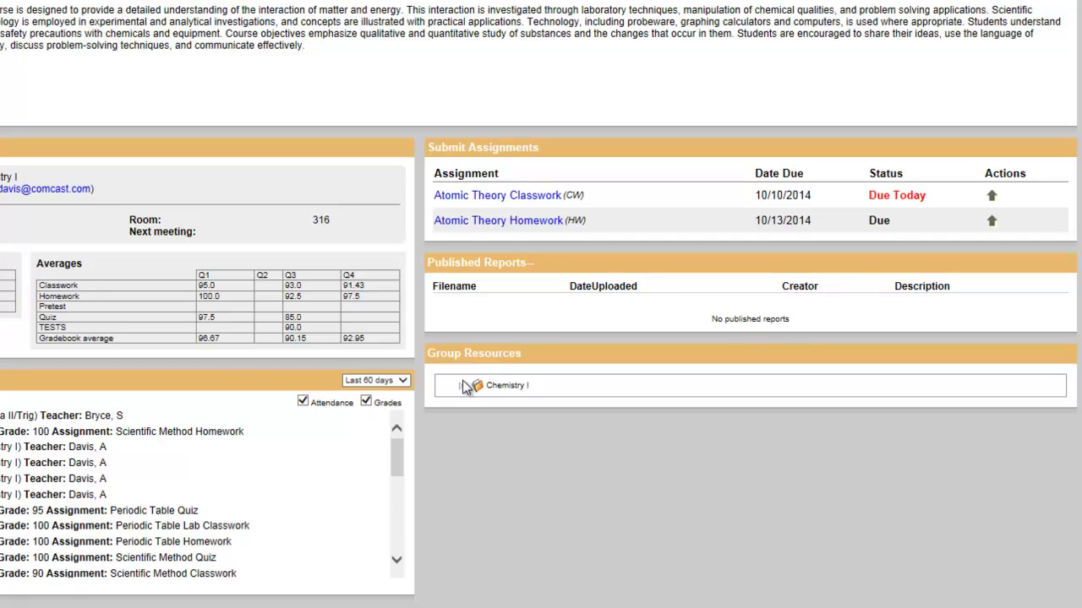
# Expand the Chemistry I node under Group Resources
pyautogui.click(460, 387)
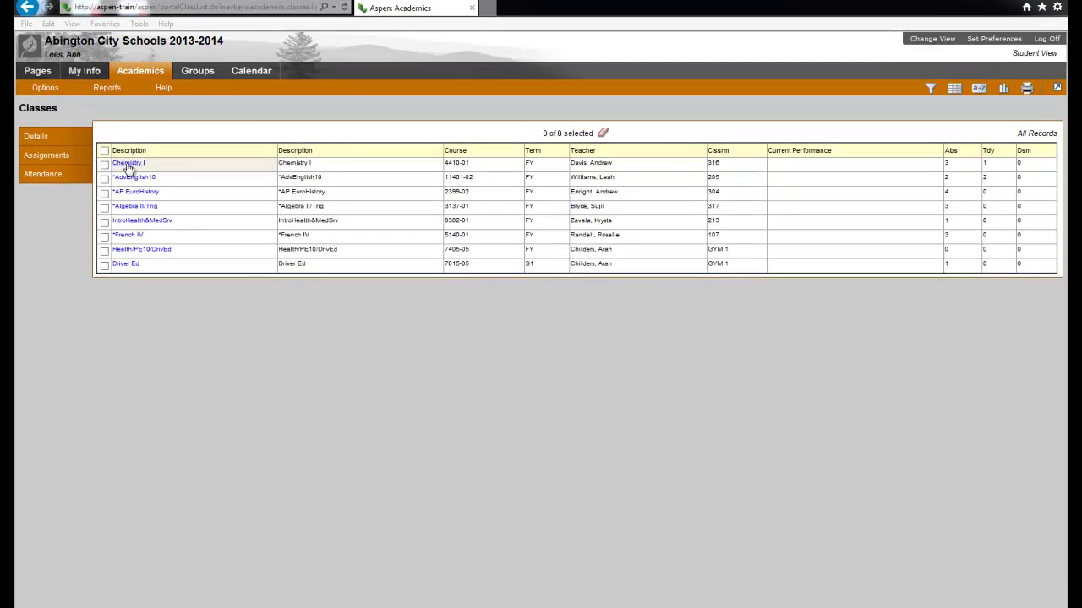
# Open Chemistry I details with quarterly attendance and category averages, posted grade B
pyautogui.click(118, 162)
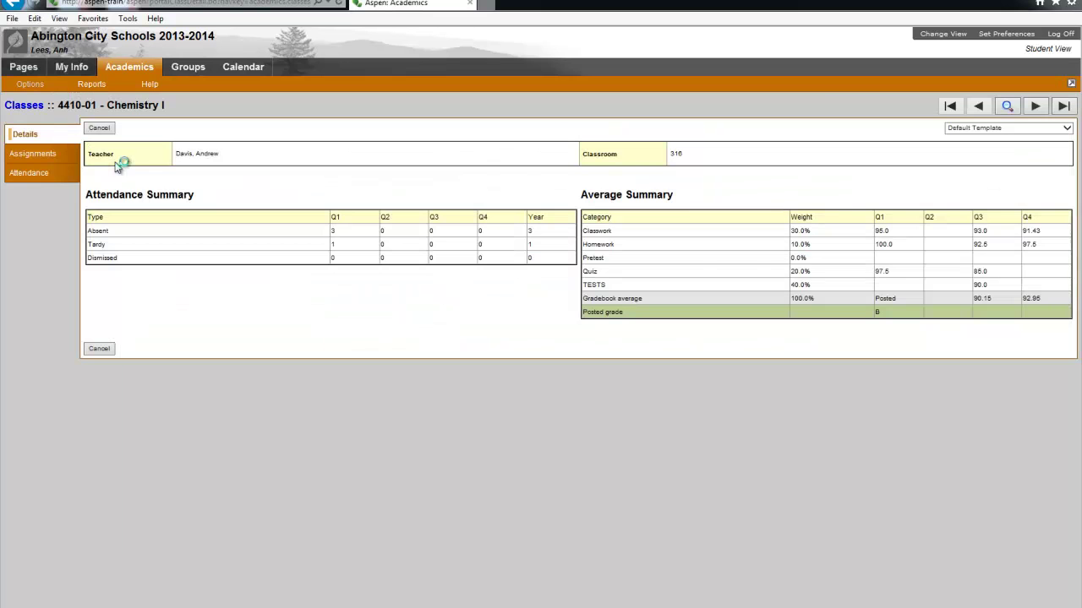
pyautogui.click(24, 111)
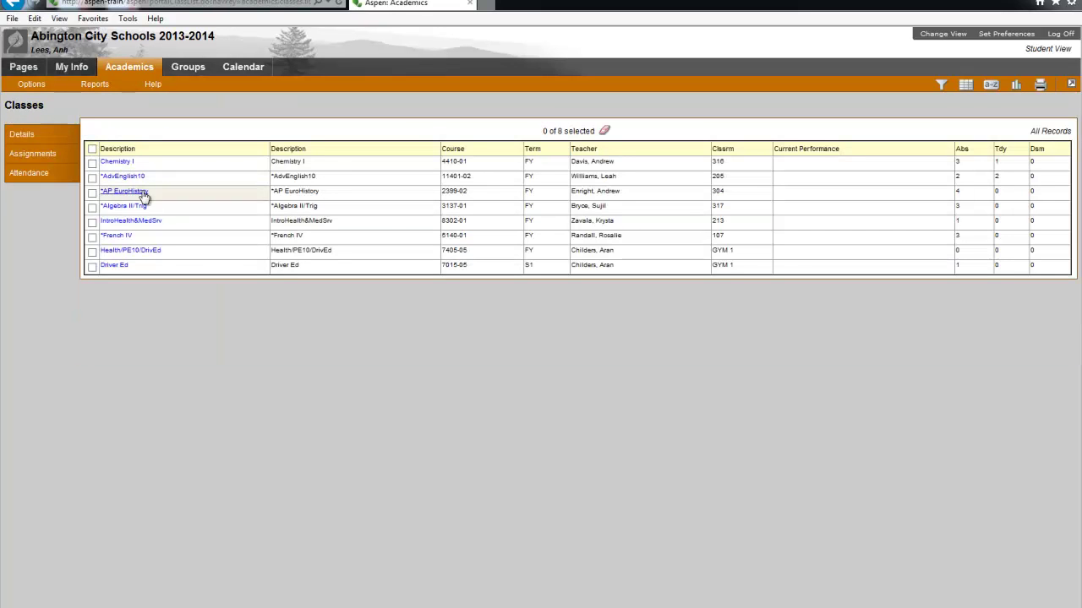
pyautogui.click(117, 163)
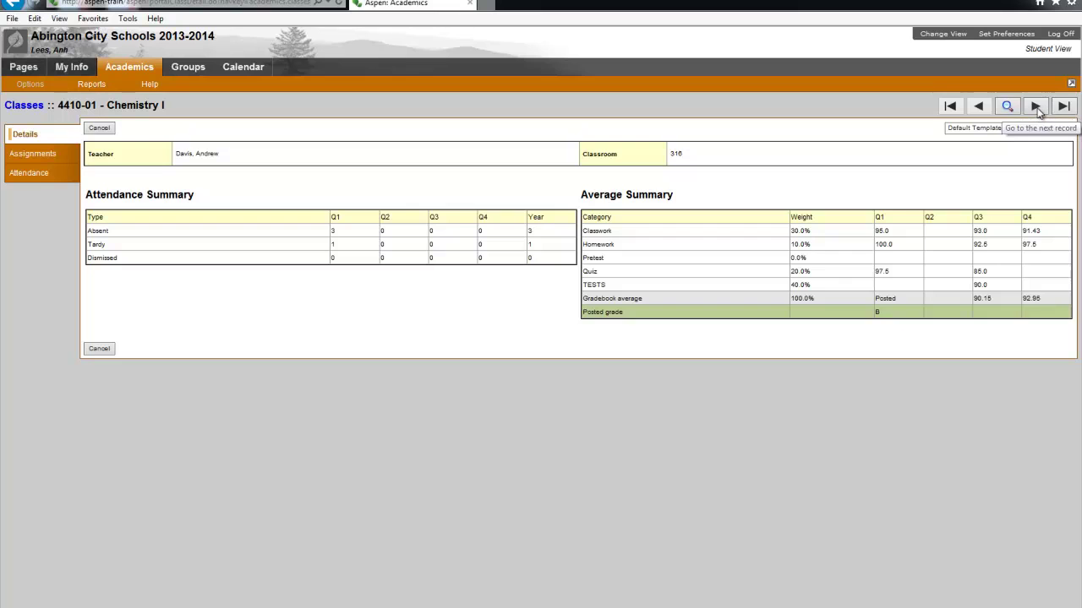
pyautogui.click(1035, 107)
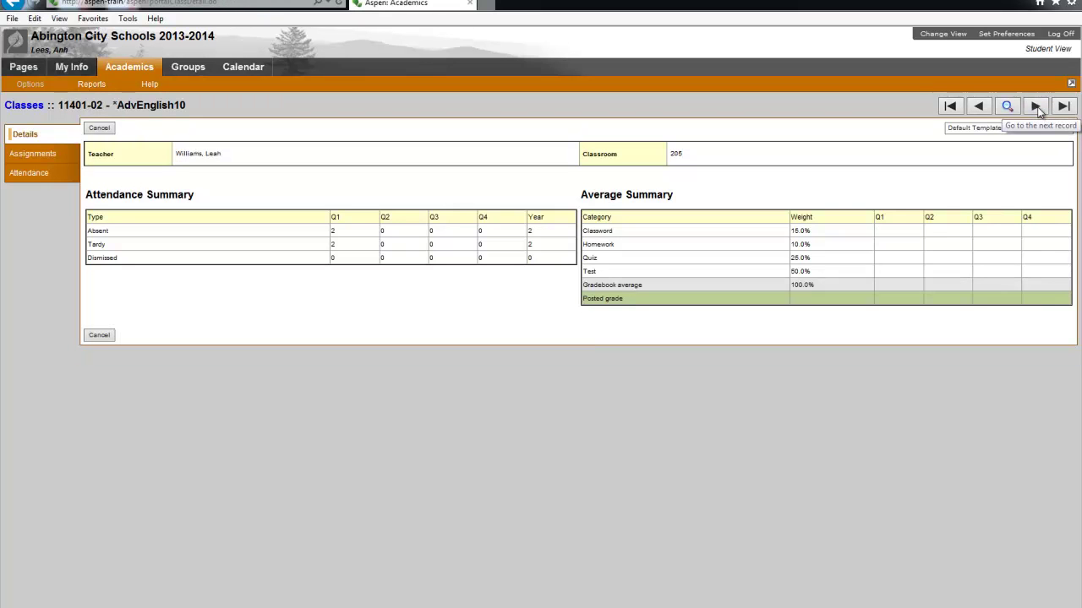
pyautogui.click(1036, 107)
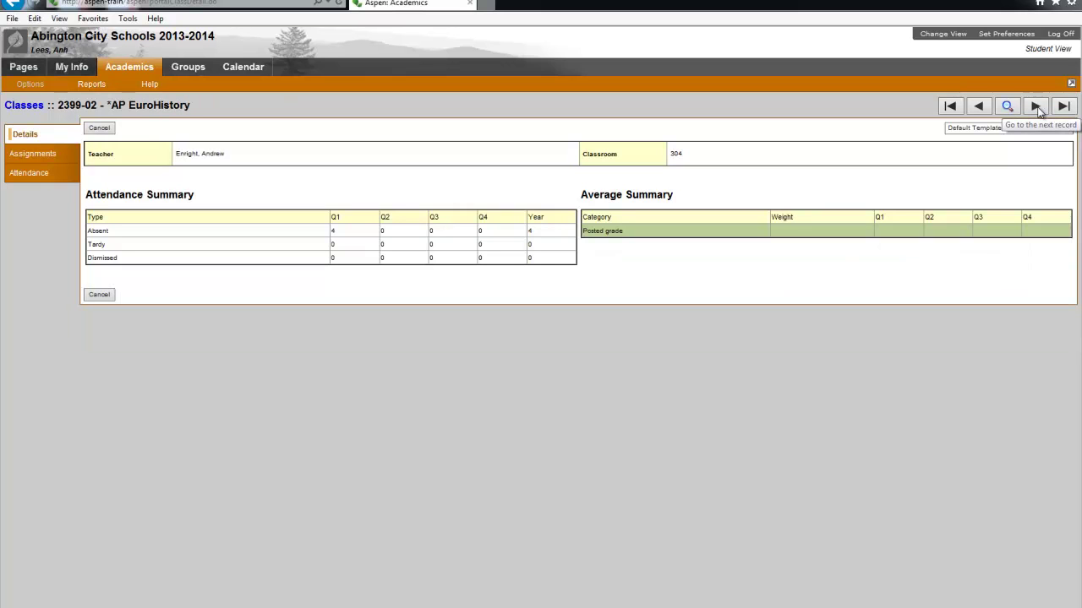
pyautogui.click(1036, 107)
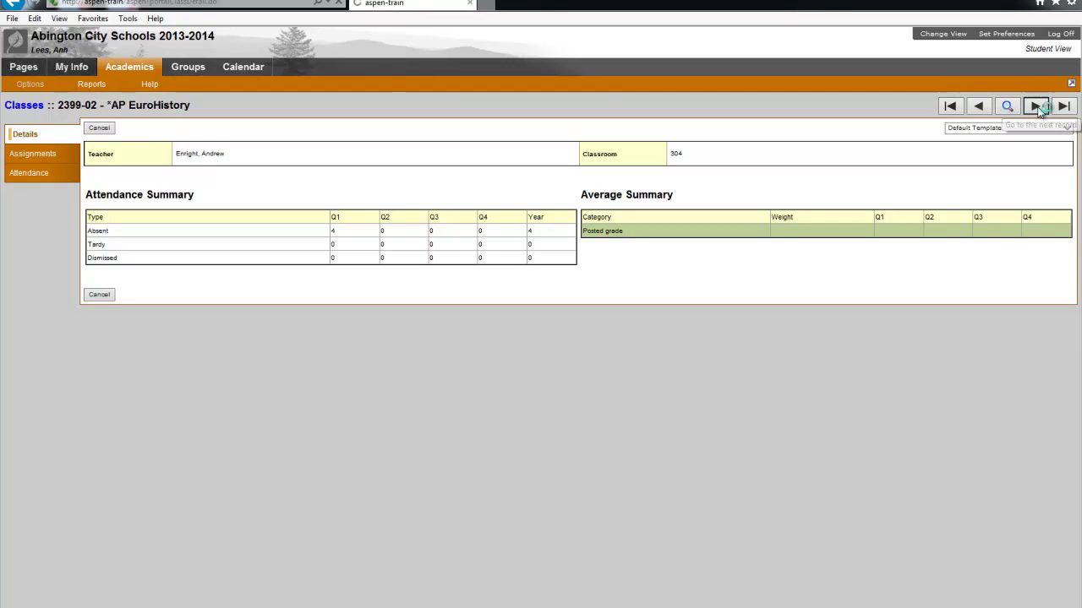
pyautogui.click(949, 109)
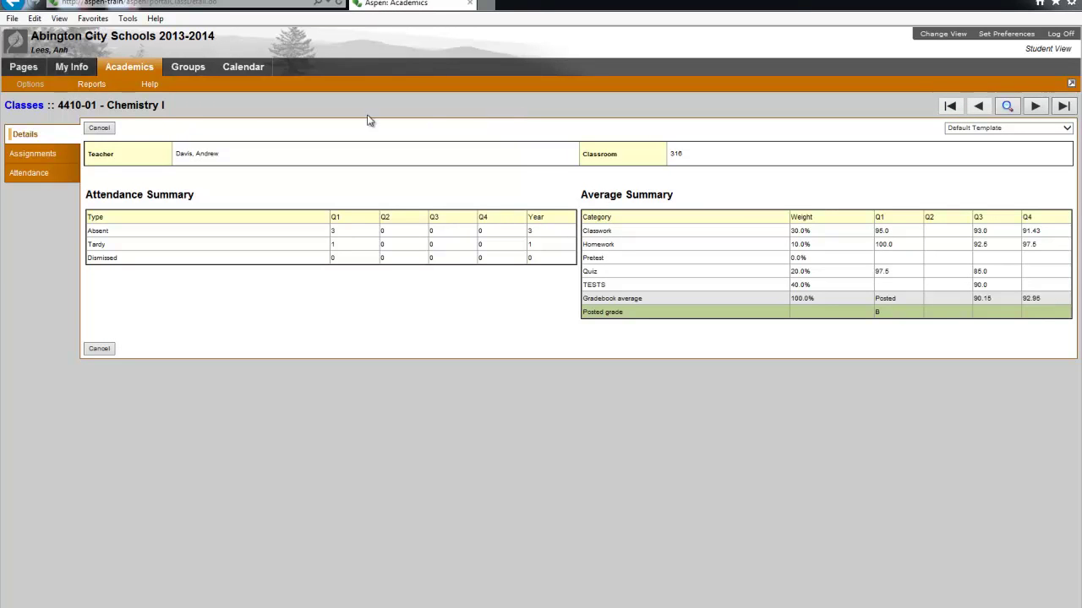
# List Chemistry I assignments with category left at All and grade term set to Q1
pyautogui.click(44, 162)
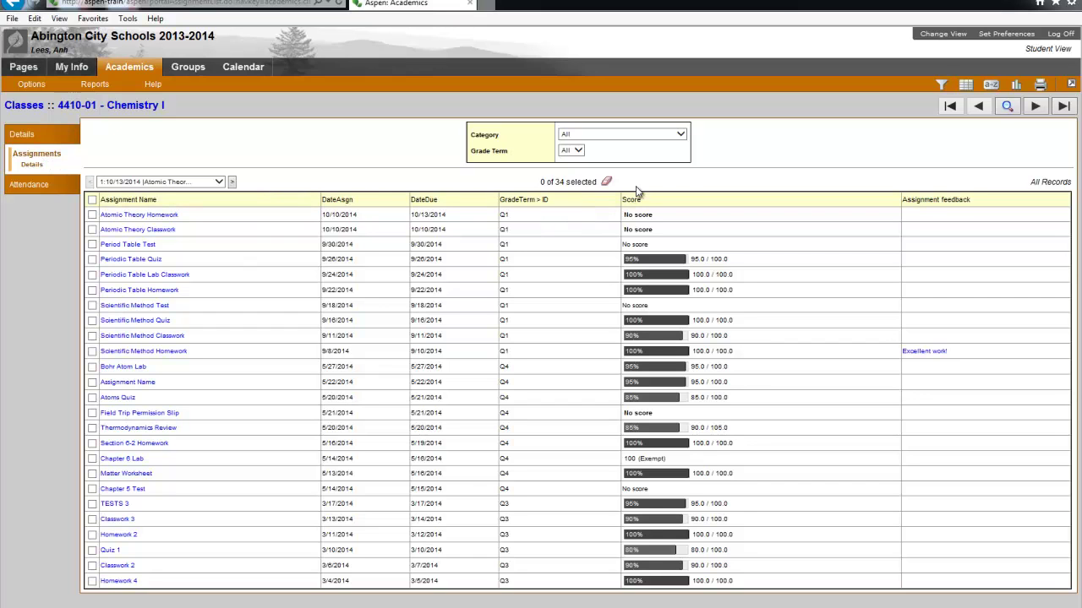
pyautogui.click(681, 135)
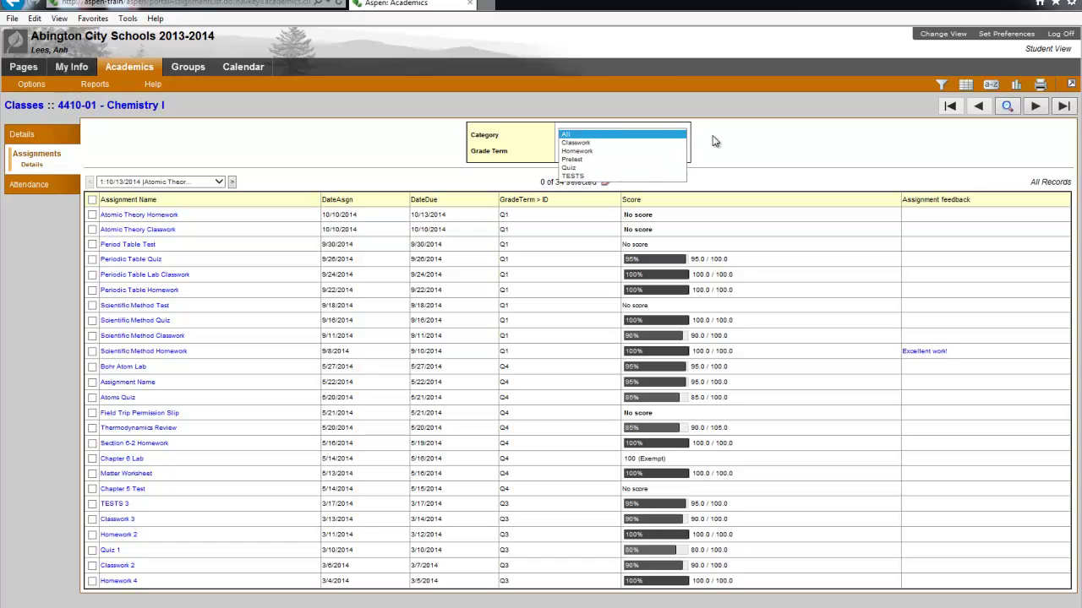
pyautogui.click(716, 142)
pyautogui.click(578, 152)
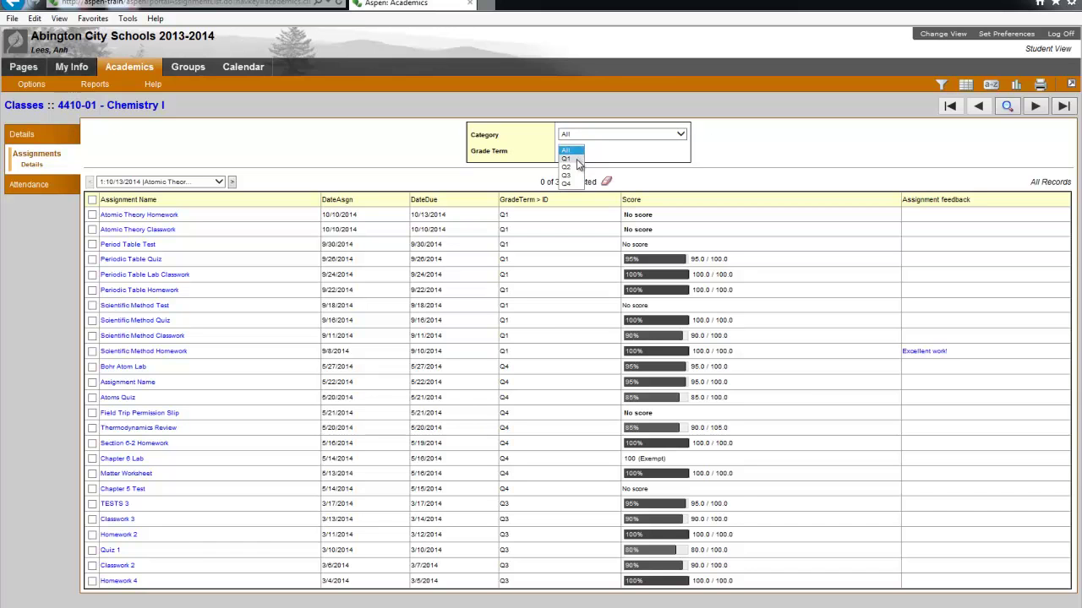
pyautogui.click(576, 159)
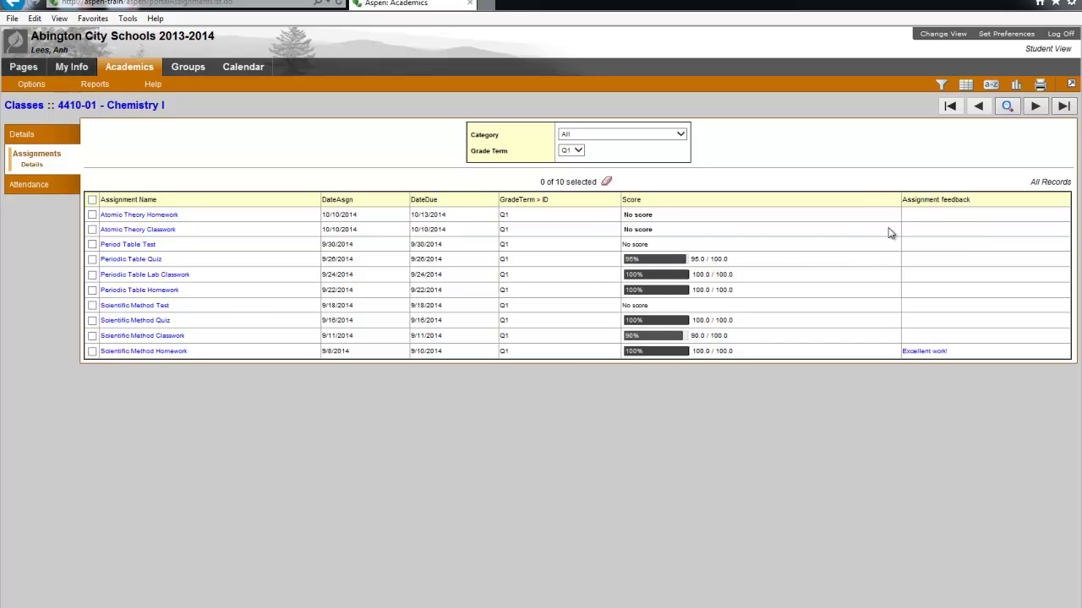
# Open the Scientific Method Homework assignment from the Chemistry I Q1 list
pyautogui.click(159, 352)
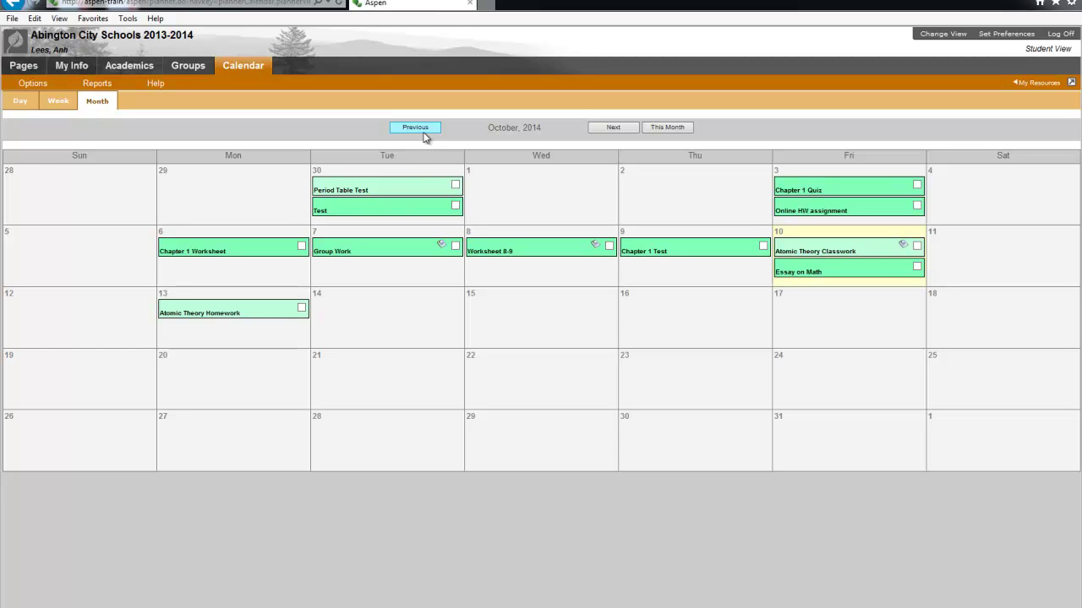
# Move the Calendar month view back from October to September 2014
pyautogui.click(424, 131)
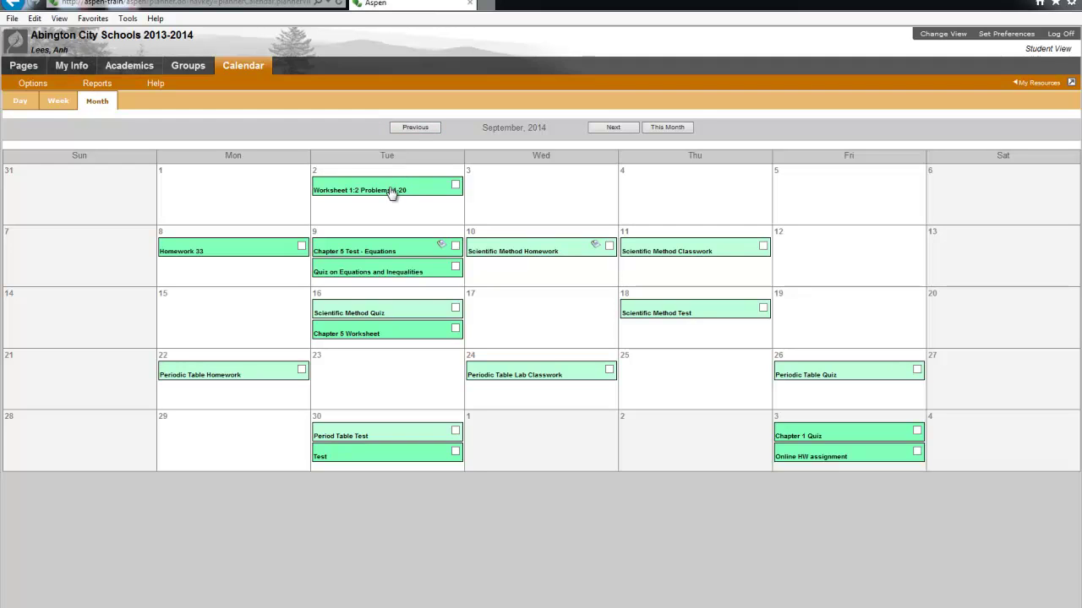
# Open the September 9 Chapter 5 Test - Equations event to view its details and 88.0/100 score
pyautogui.click(371, 256)
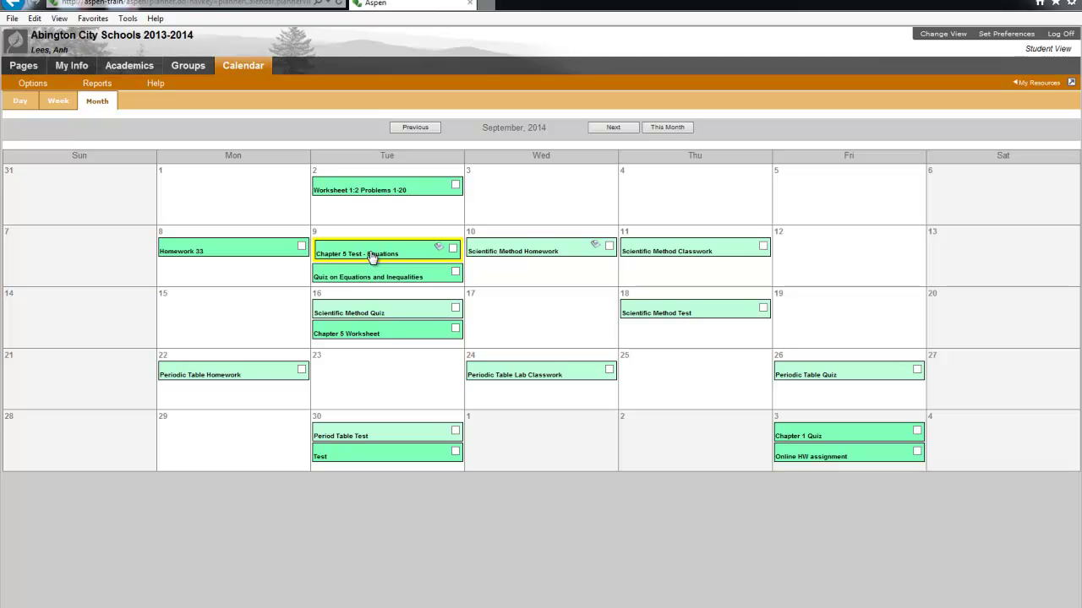
pyautogui.click(371, 257)
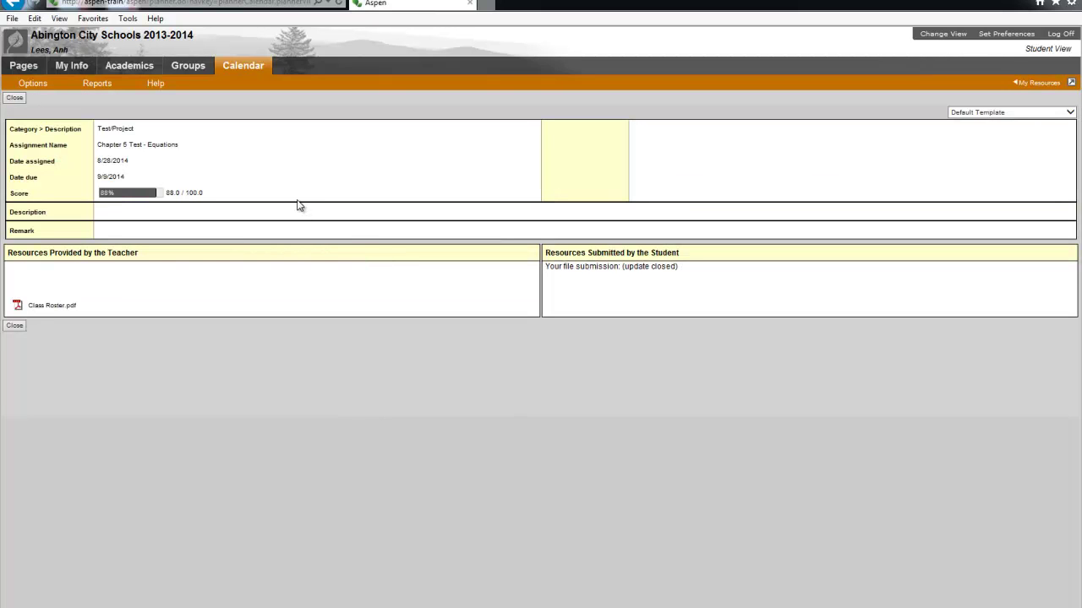